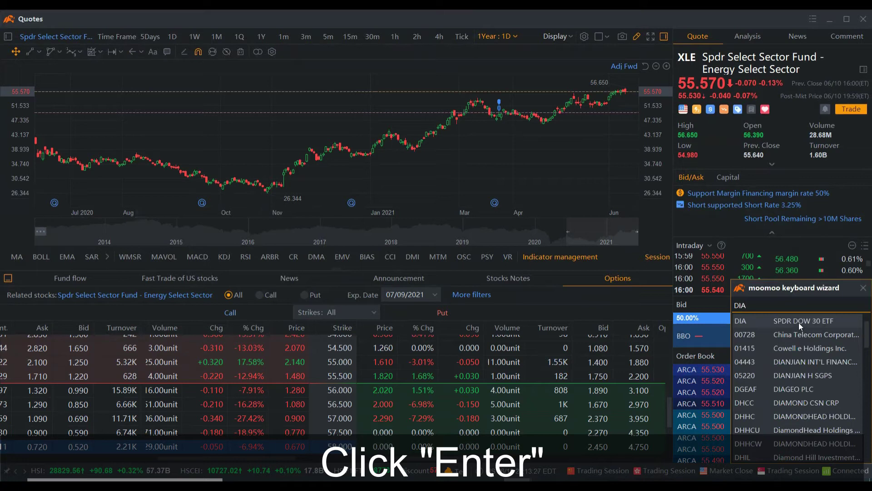
Step: Load the DIA quote and expand its 1Year : 1D chart to fill the window
key("Return")
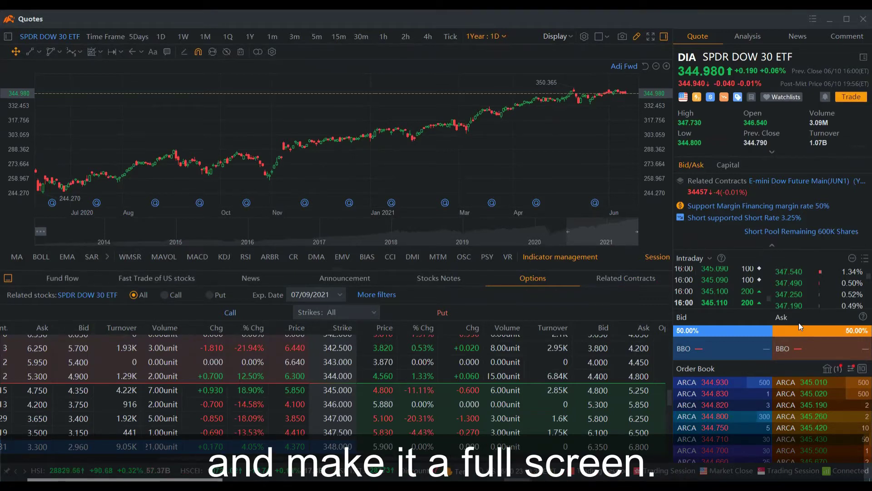
left_click(651, 37)
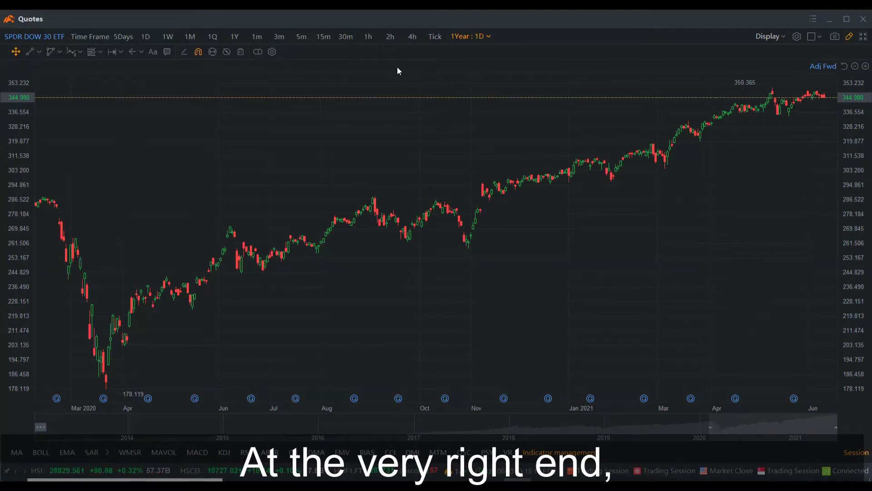
Step: Add a custom scope with a 3-Year range and 1W K-line interval, and apply it
left_click(487, 37)
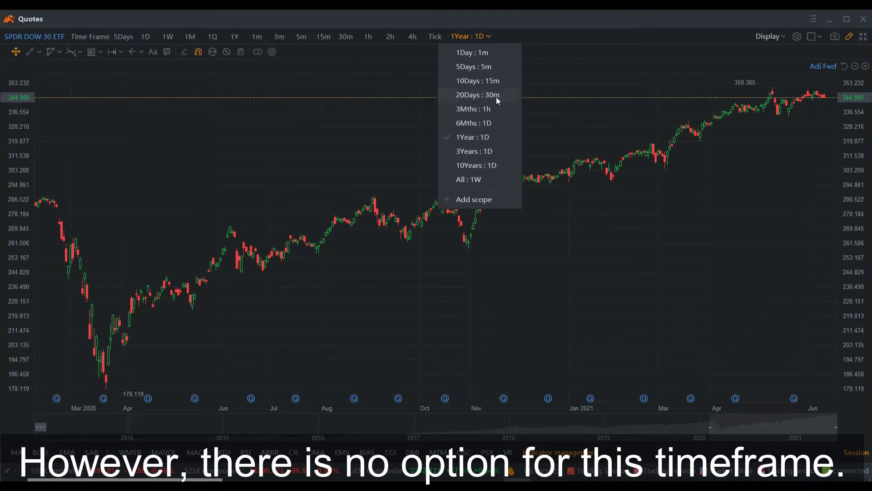
left_click(472, 201)
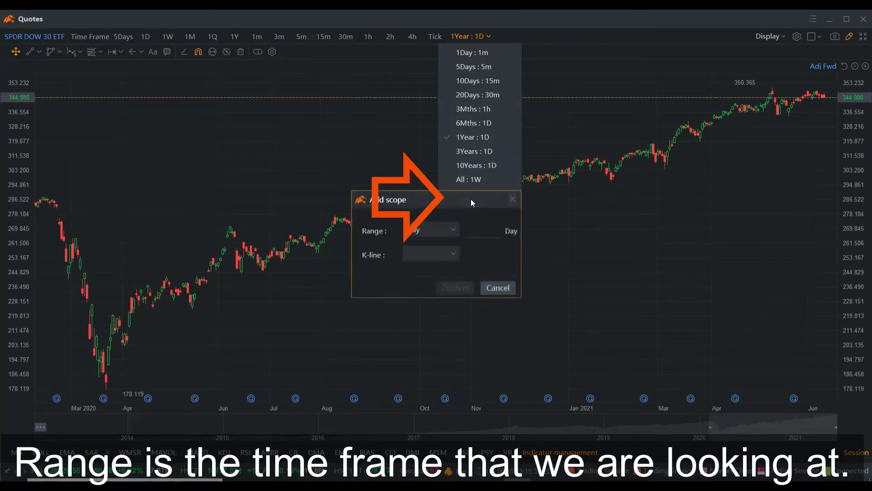
left_click(429, 230)
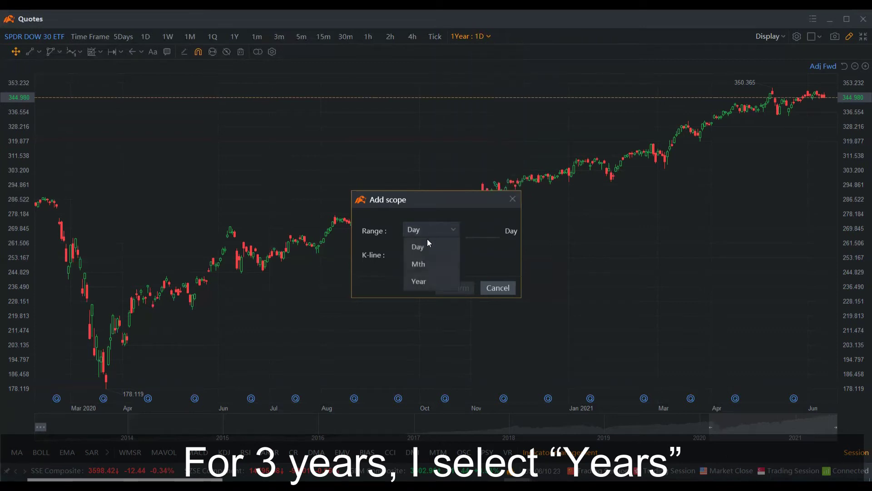
left_click(419, 281)
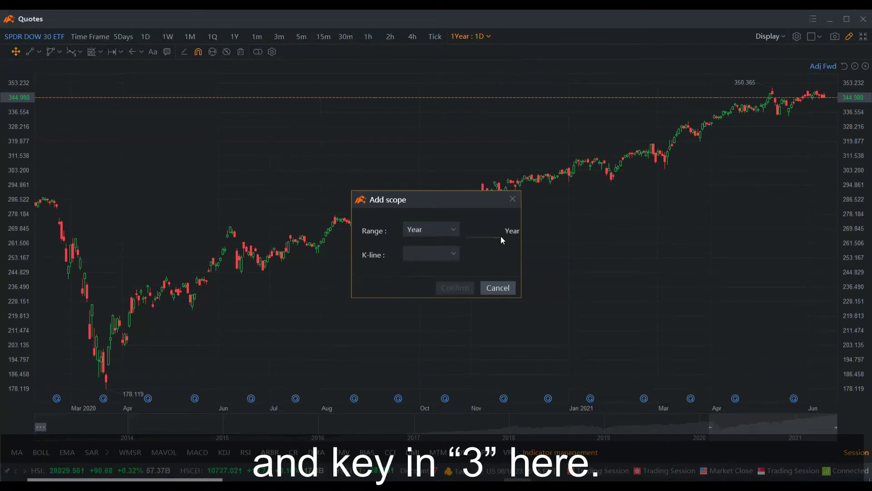
left_click(488, 233)
type("3")
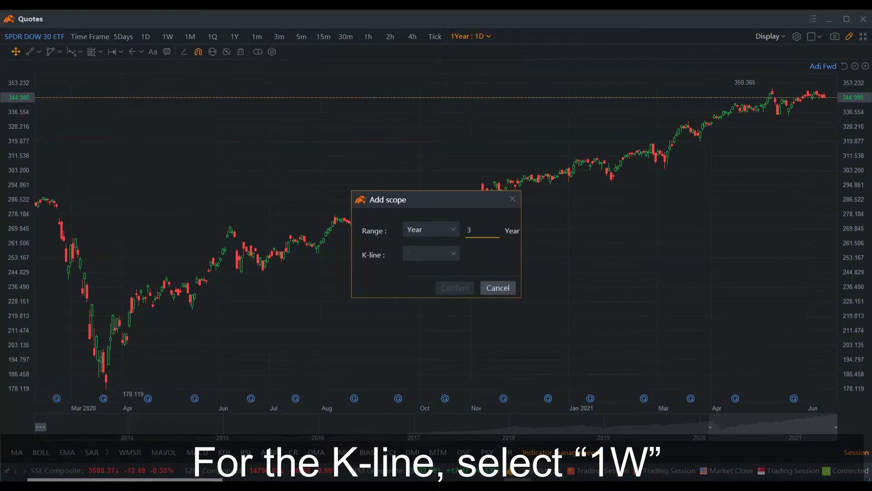
left_click(451, 255)
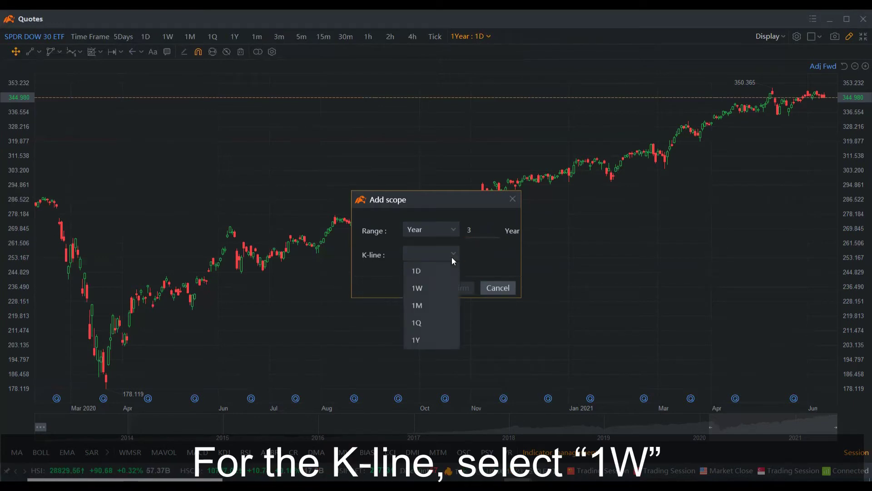
left_click(423, 289)
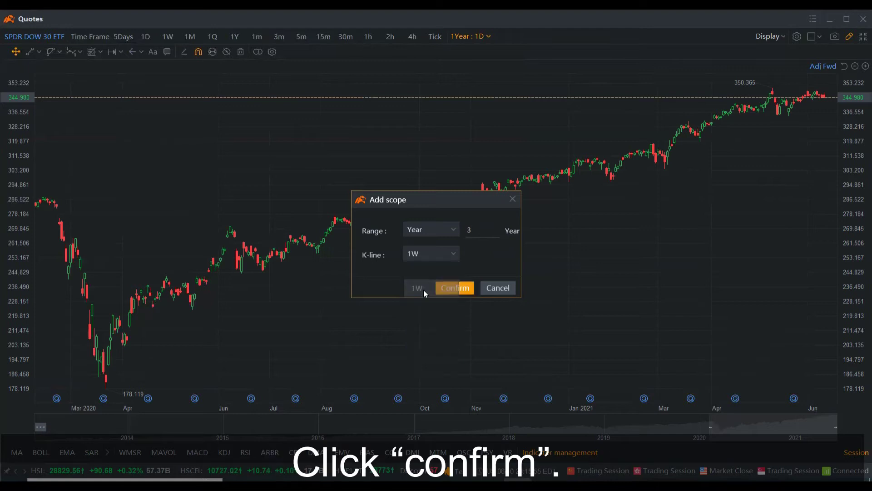
left_click(465, 290)
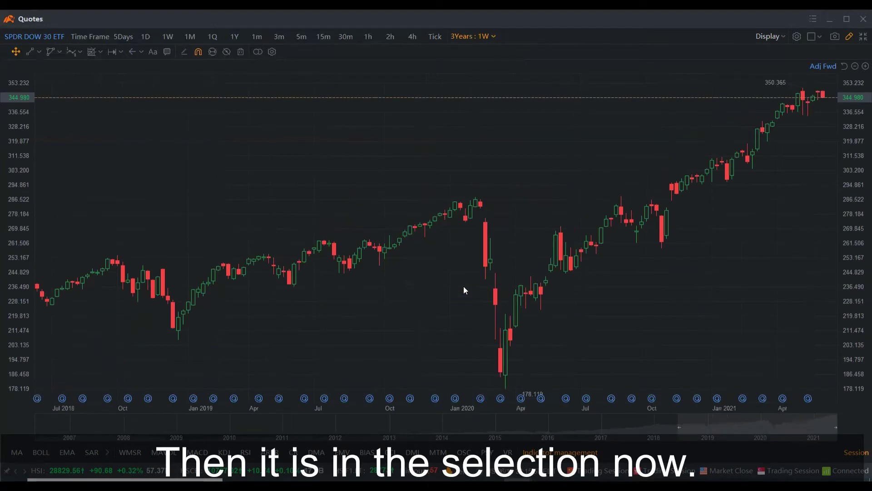
left_click(494, 39)
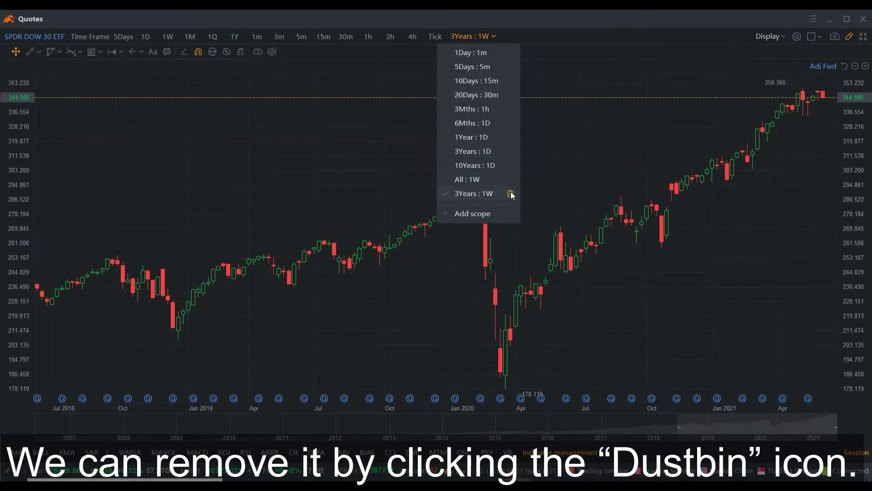
Step: Switch the DIA chart from 3Years : 1W back to the 1Year : 1D scope
left_click(553, 28)
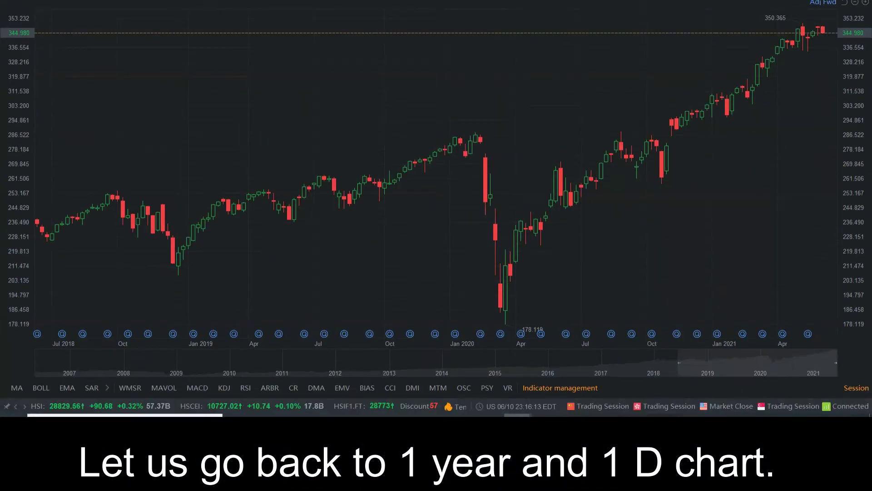
left_click(477, 0)
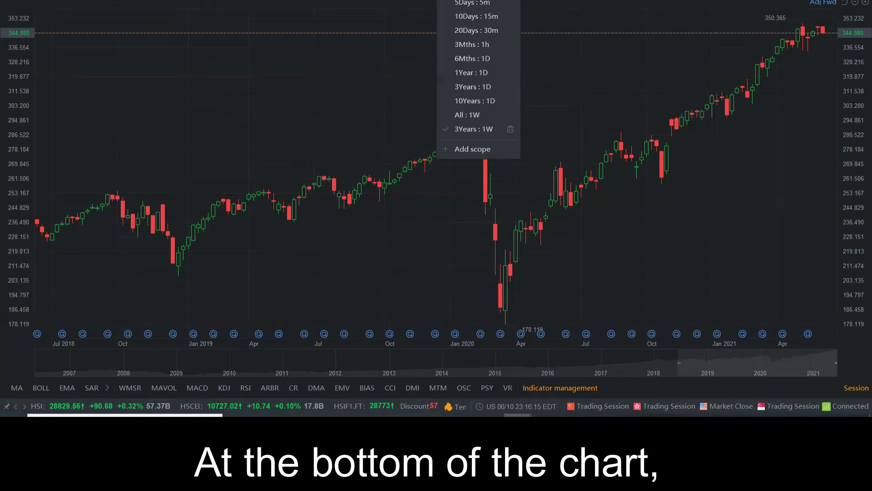
left_click(478, 68)
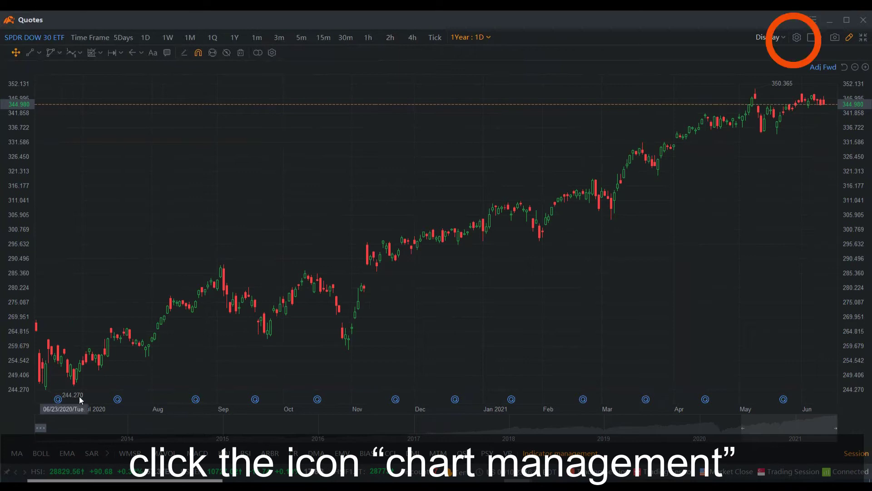
Step: In Chart Management's MA settings, untick all seven moving average lines
left_click(796, 39)
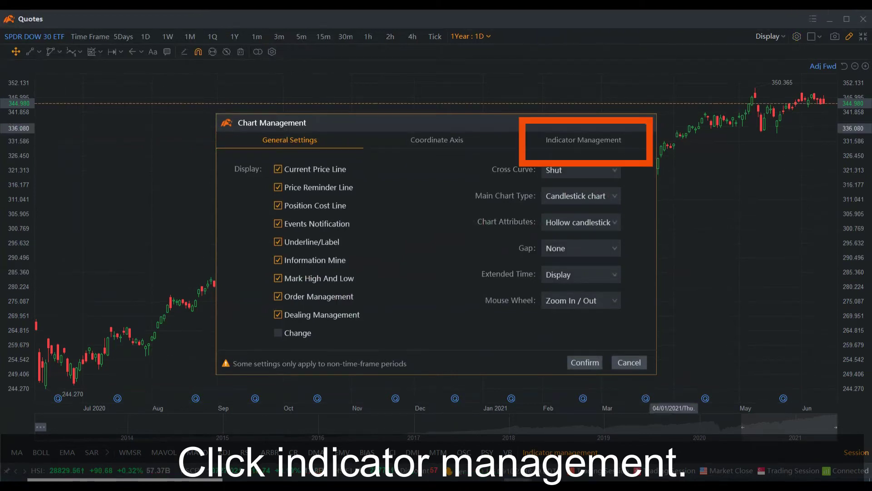
left_click(583, 141)
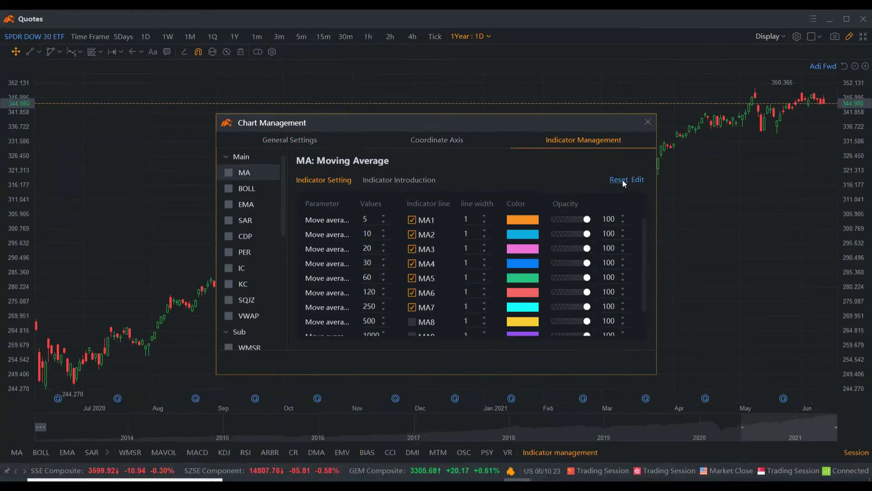
left_click(412, 219)
left_click(412, 234)
left_click(412, 249)
left_click(412, 263)
left_click(412, 278)
left_click(412, 293)
left_click(412, 307)
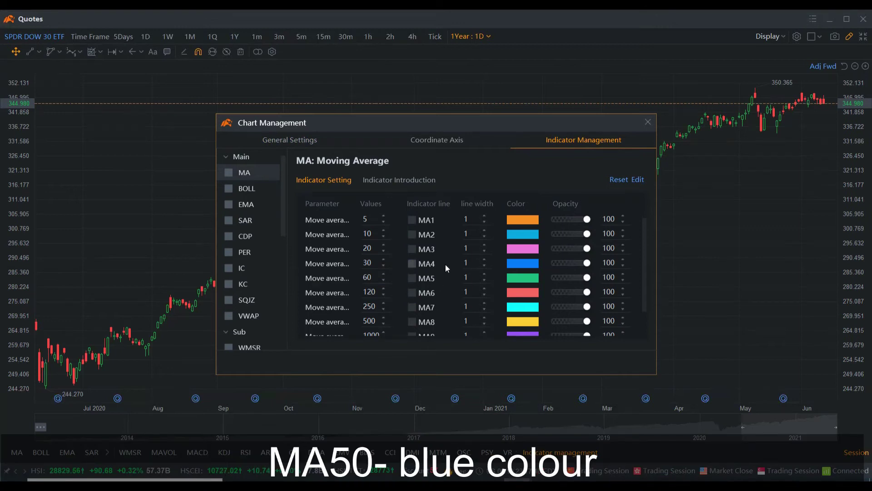
Step: Set MA4 to period 50 in blue and MA5 to period 100 in orange
double_click(368, 262)
type("50")
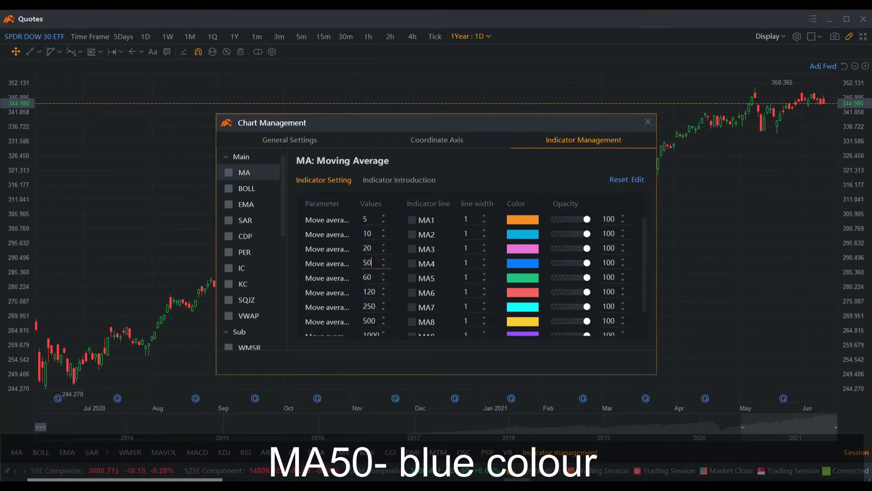
left_click(533, 265)
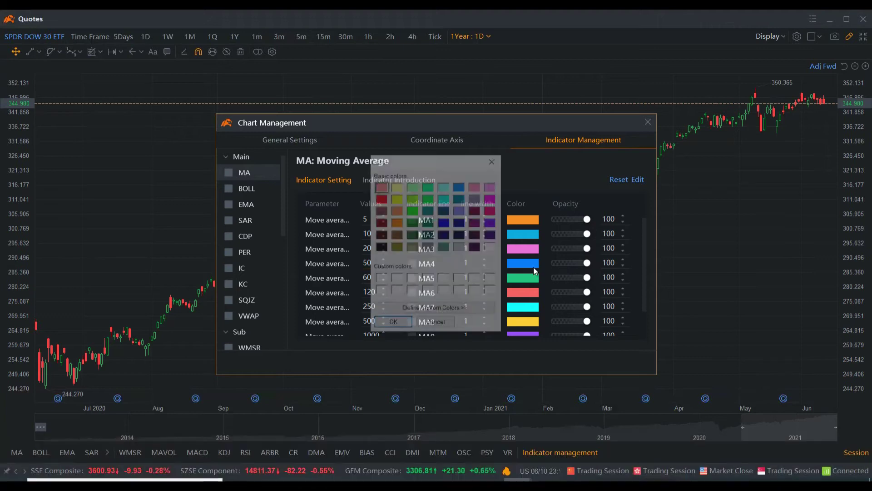
left_click(443, 223)
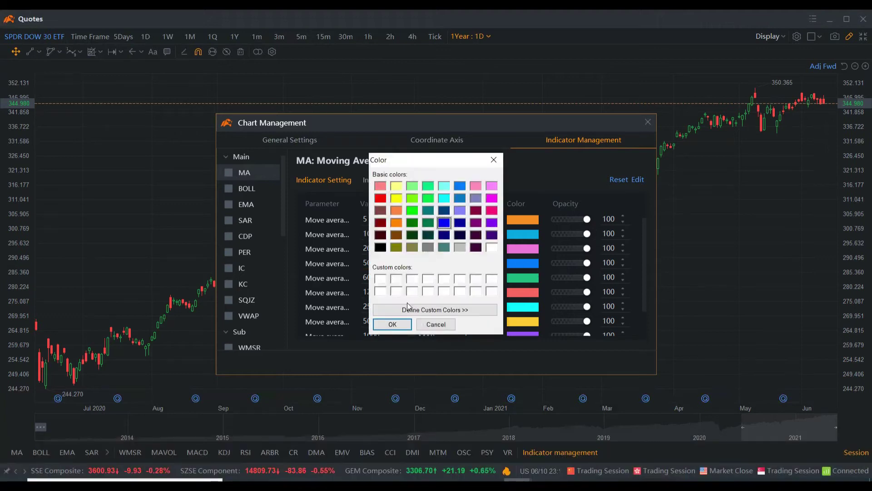
left_click(393, 324)
double_click(367, 277)
type("100")
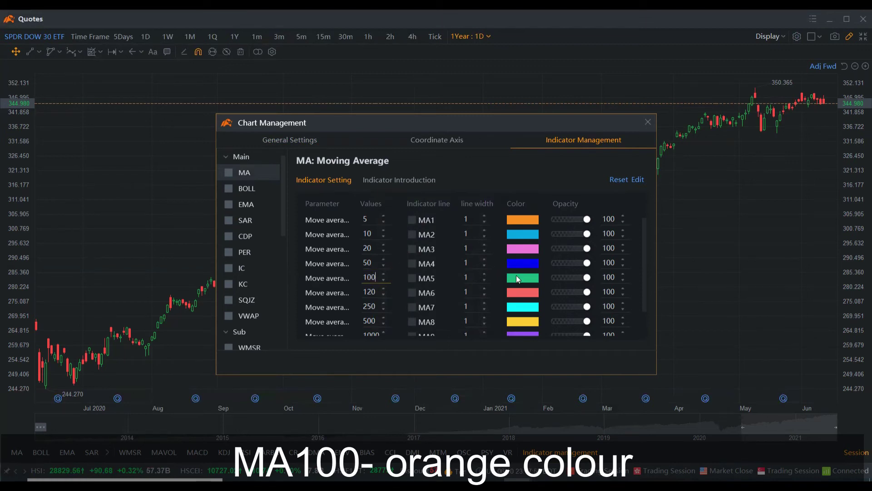
left_click(396, 222)
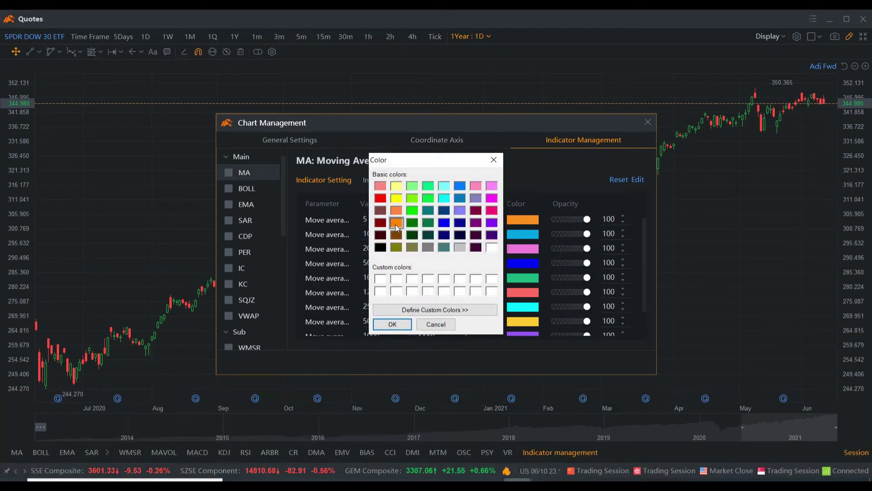
left_click(385, 326)
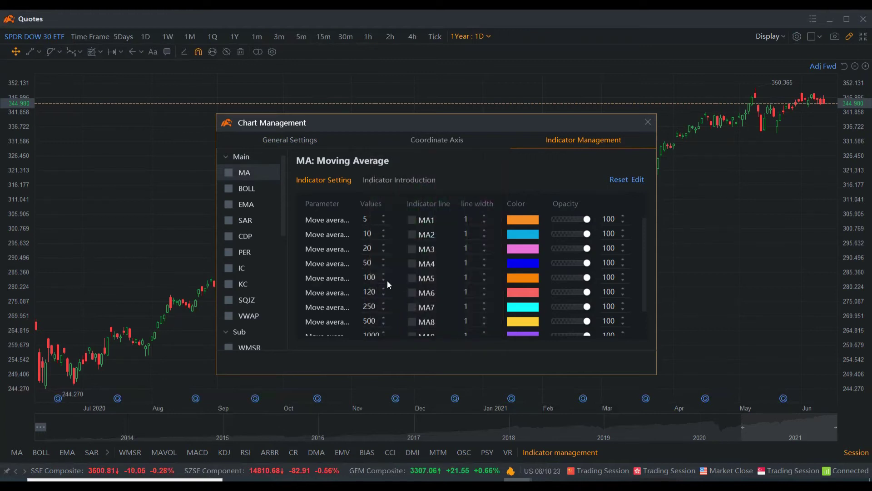
Step: Change MA6 from 120 to period 150 coloured dark green
left_click(369, 292)
double_click(369, 292)
type("150")
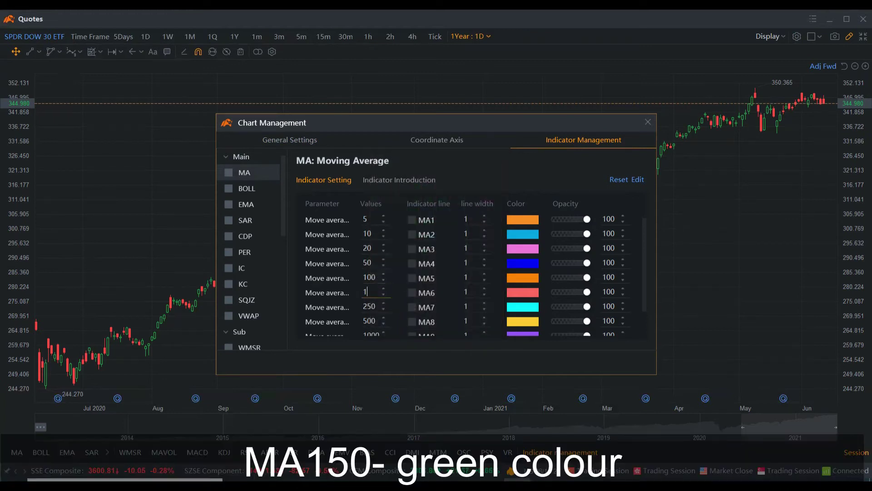
left_click(525, 293)
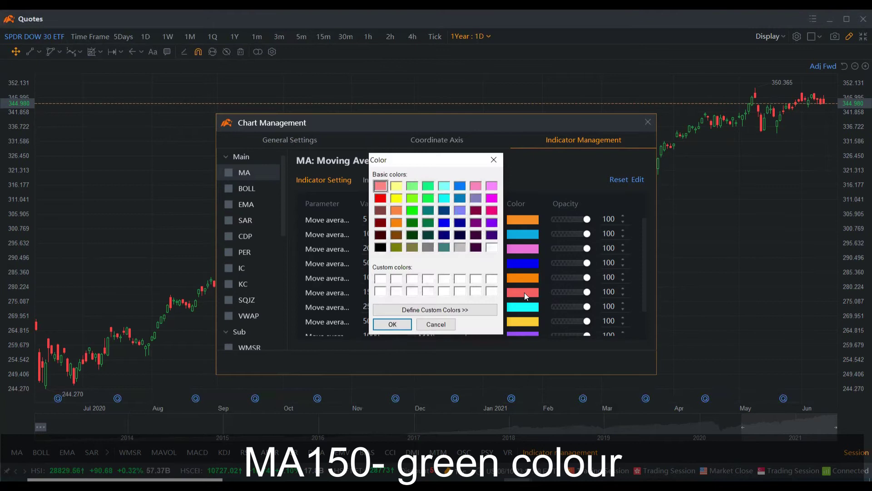
left_click(413, 221)
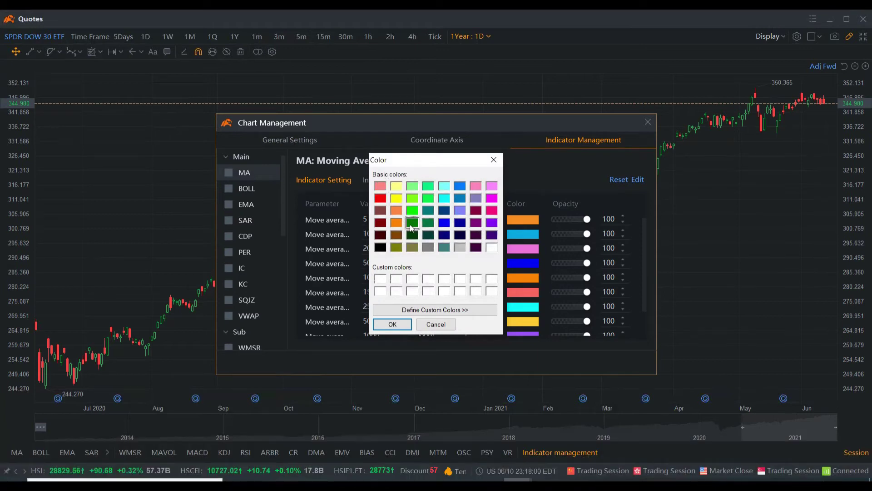
left_click(392, 324)
Step: Set MA7 to period 200 in red, then enable the MA 50 and 150 lines
double_click(377, 307)
type("200")
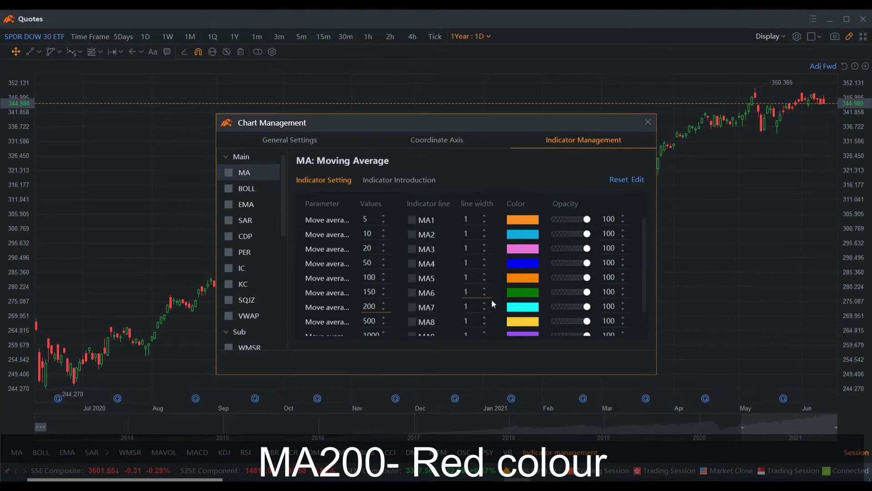
left_click(522, 306)
left_click(382, 199)
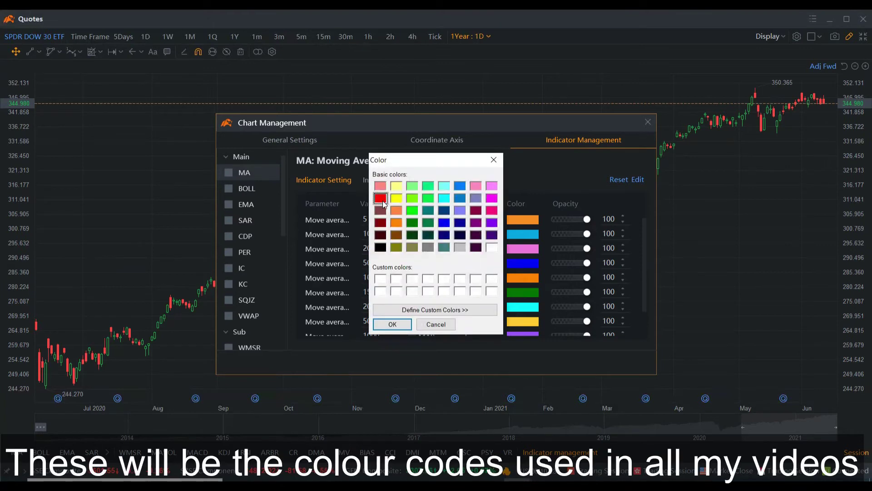
left_click(396, 324)
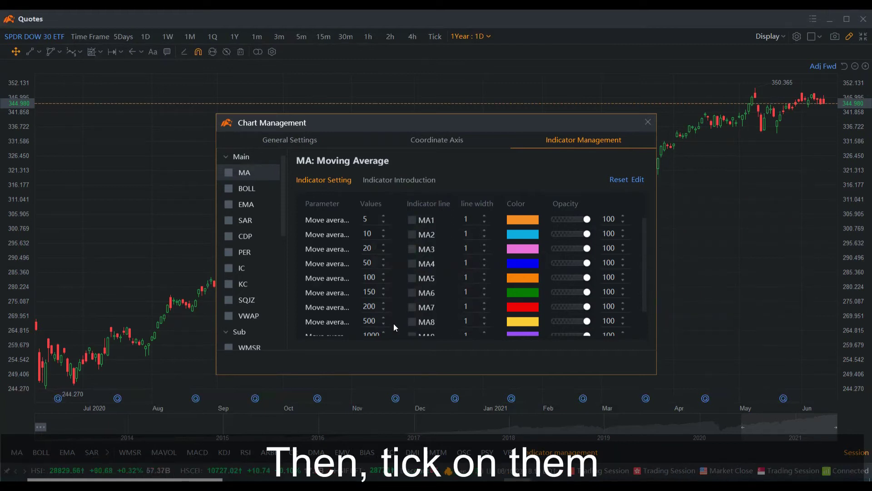
left_click(412, 264)
left_click(412, 292)
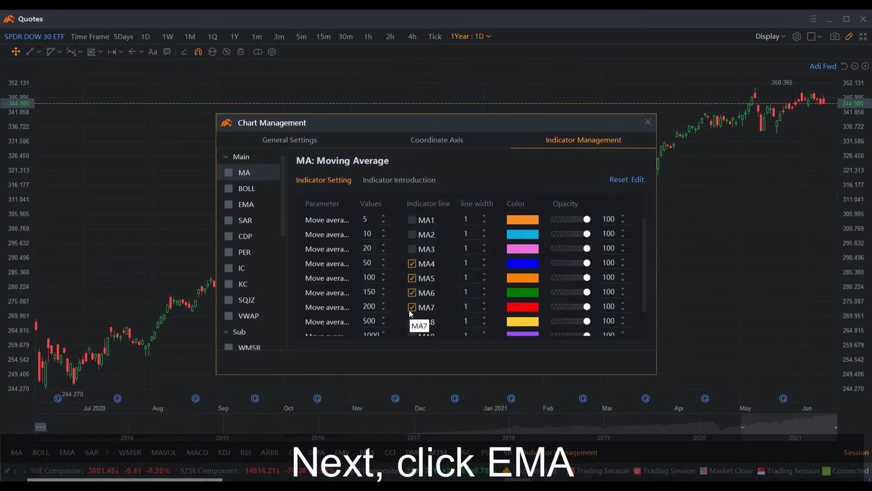
Step: Open the EMA settings and untick all six EMA lines
left_click(246, 205)
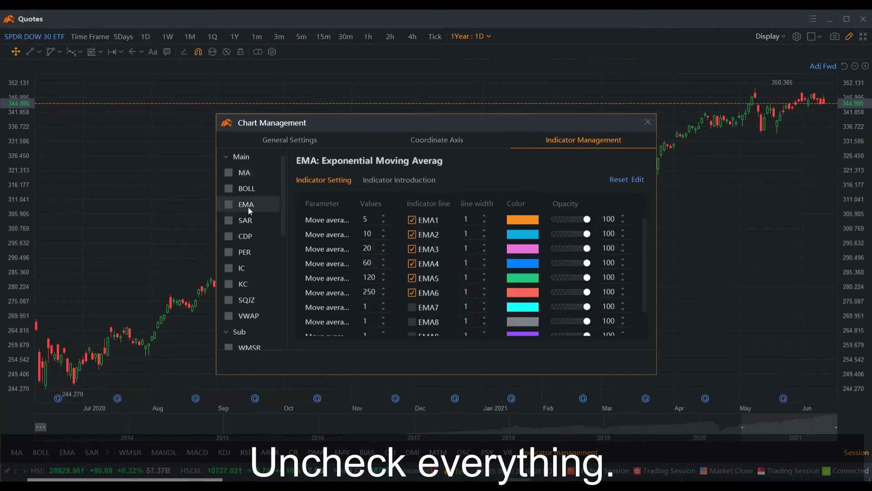
left_click(412, 219)
left_click(412, 235)
left_click(412, 249)
left_click(412, 264)
left_click(412, 278)
left_click(412, 293)
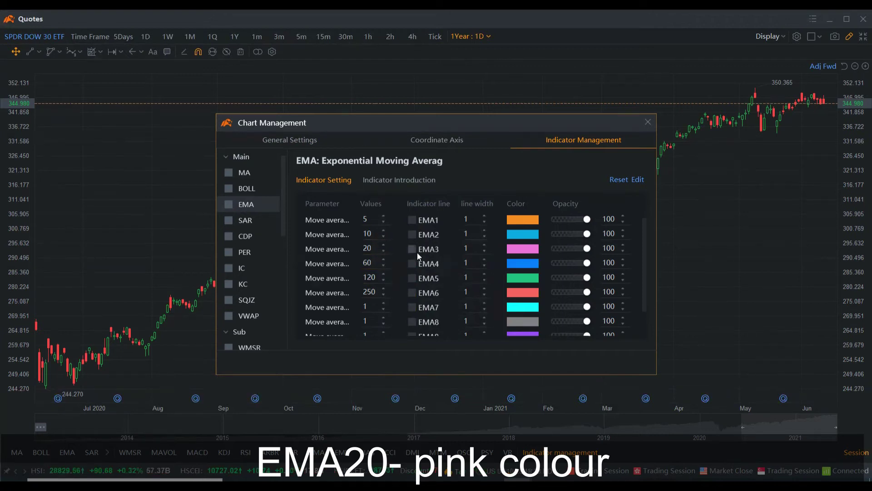
Step: Keep EMA3 pink and change EMA4 from 60 to period 40 in light blue
left_click(523, 247)
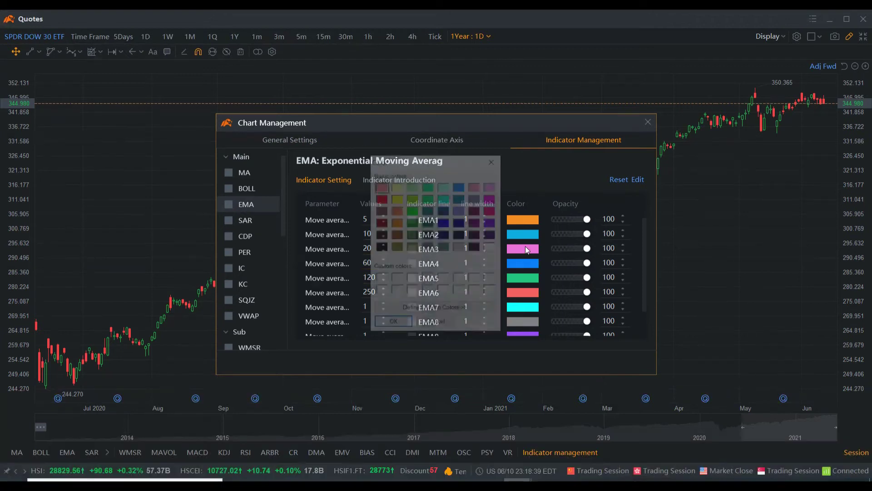
left_click(495, 161)
double_click(366, 262)
type("40")
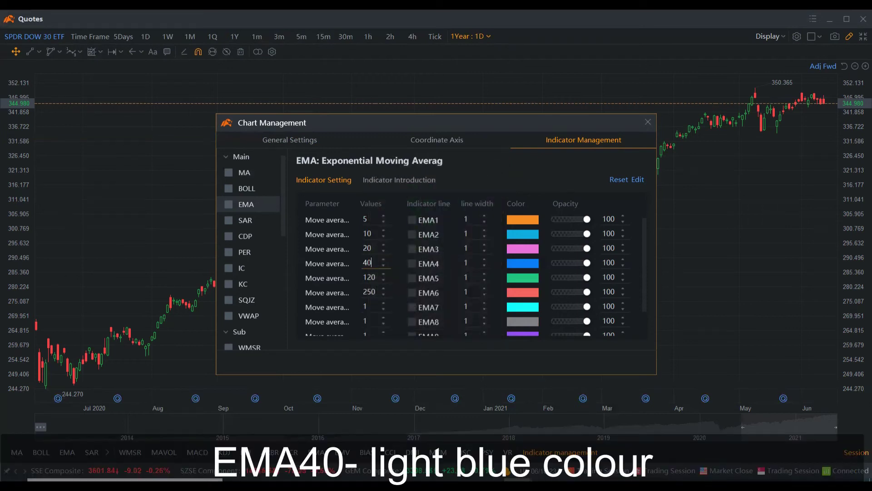
left_click(521, 262)
left_click(445, 200)
left_click(392, 324)
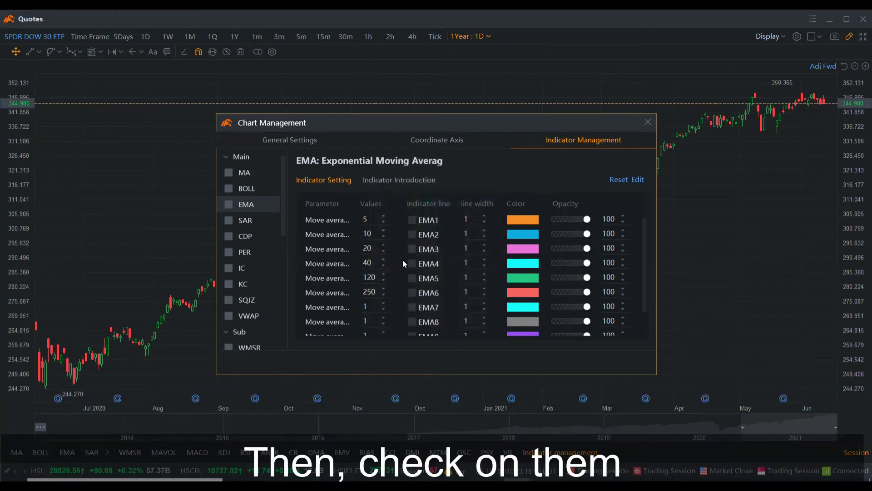
Step: Enable the EMA 20 and 40 lines and show both EMA and MA on the chart
left_click(413, 249)
left_click(412, 263)
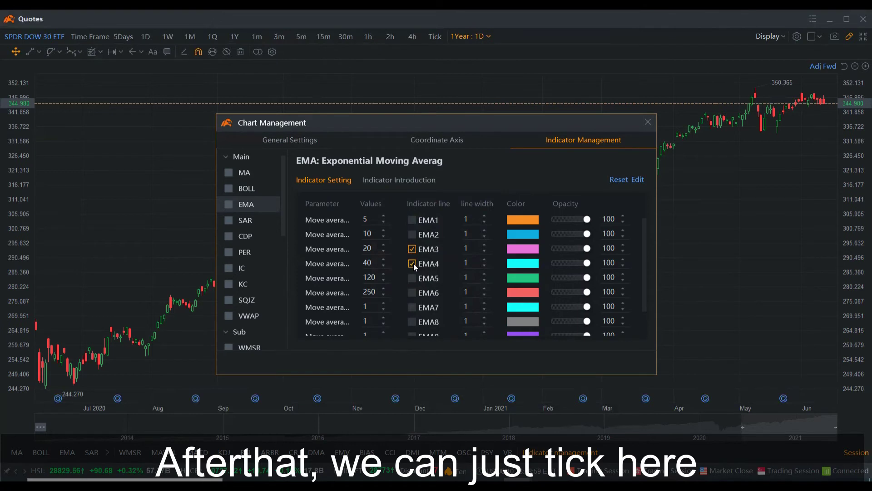
left_click(231, 203)
left_click(229, 172)
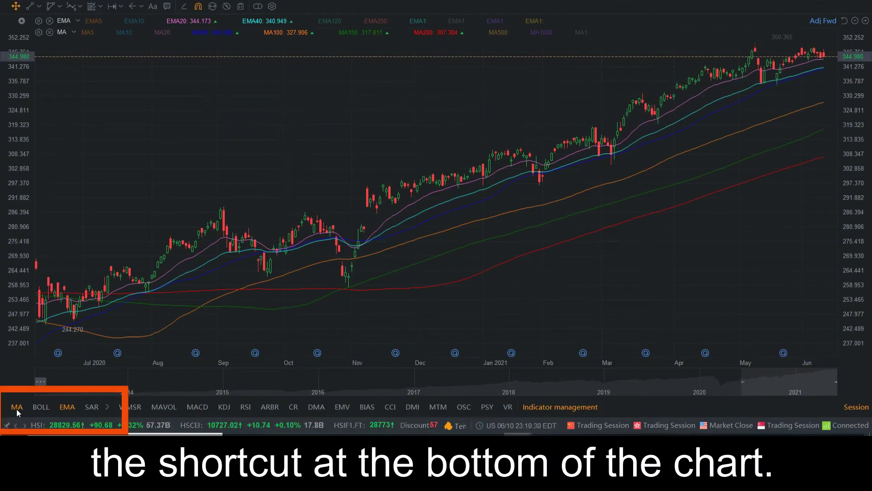
Step: Toggle the MA lines off and on, then switch the chart to the 3Years : 1W scope
left_click(17, 411)
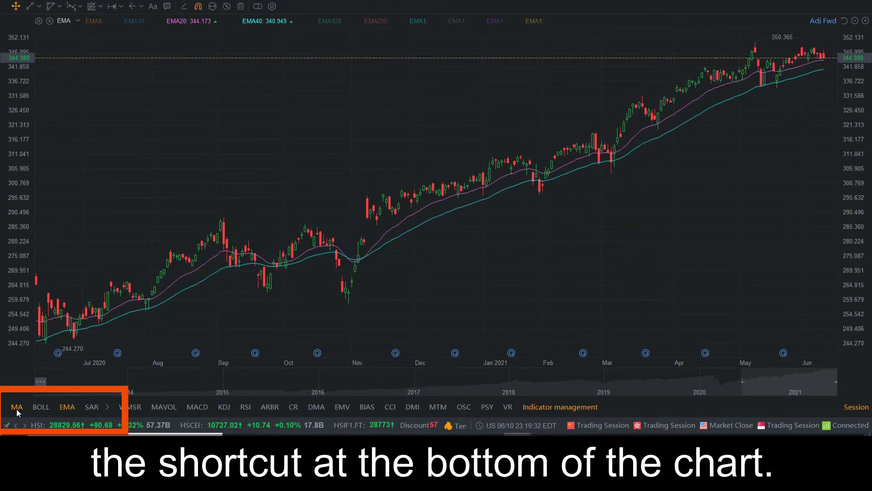
left_click(17, 411)
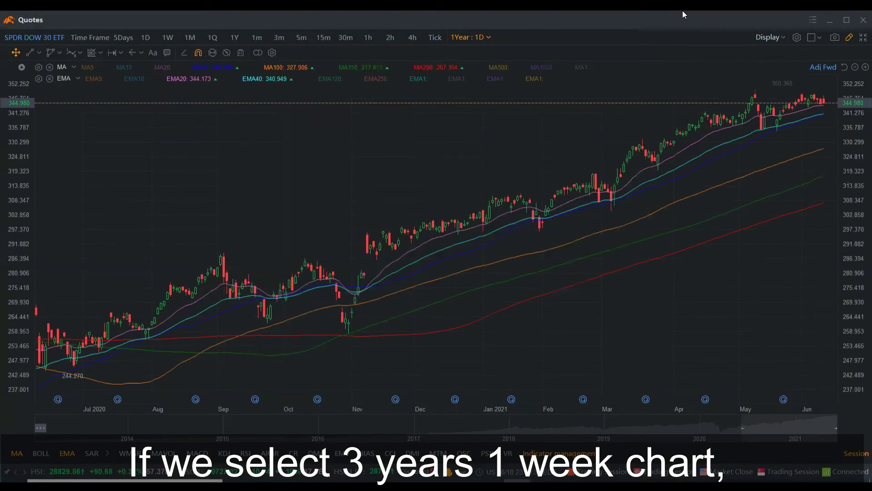
left_click(486, 38)
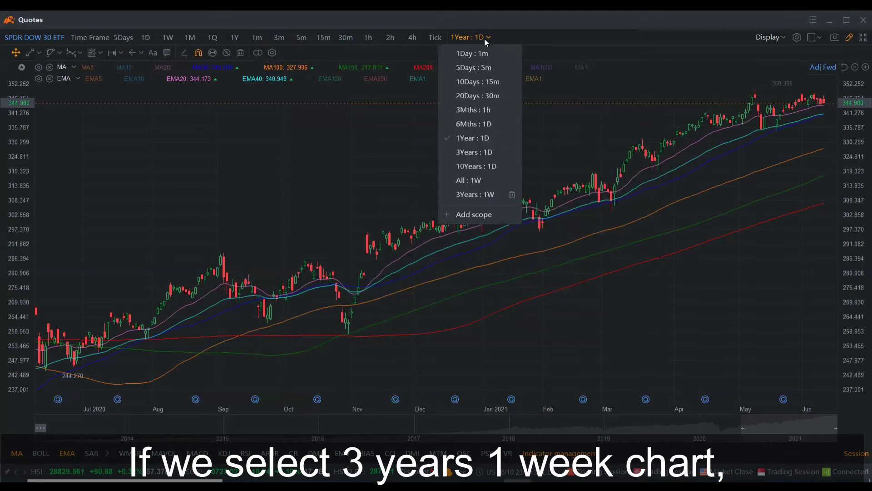
left_click(462, 196)
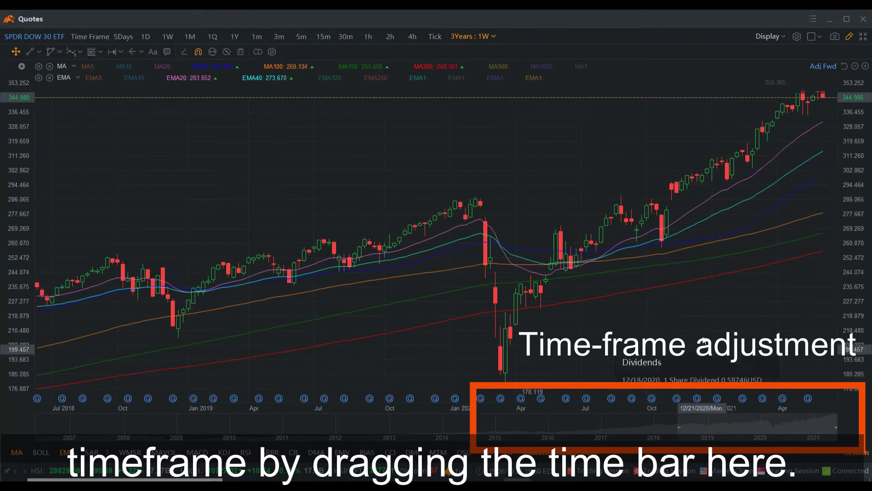
Step: Adjust the time bar so the weekly chart spans Feb 2017 through Jun 2021
left_click_drag(678, 432, 623, 435)
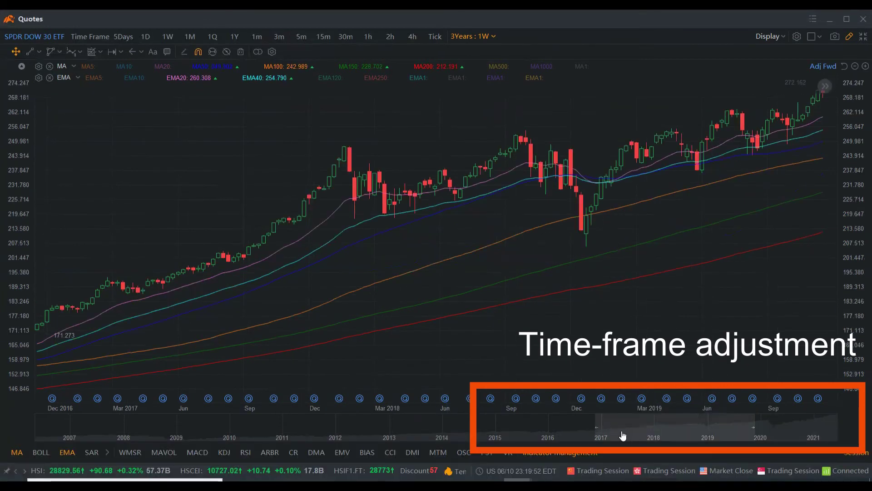
scroll(621, 433, "down", 3)
scroll(622, 432, "up", 1)
scroll(753, 425, "down", 1)
left_click_drag(753, 425, 830, 426)
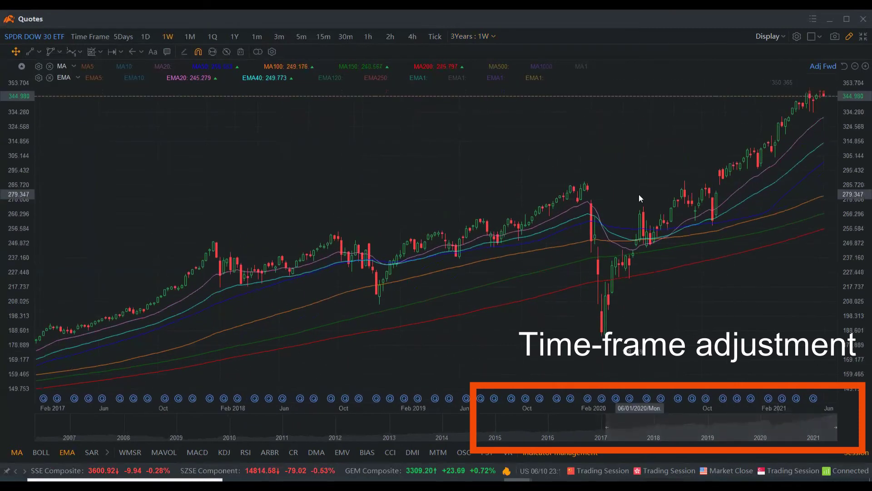